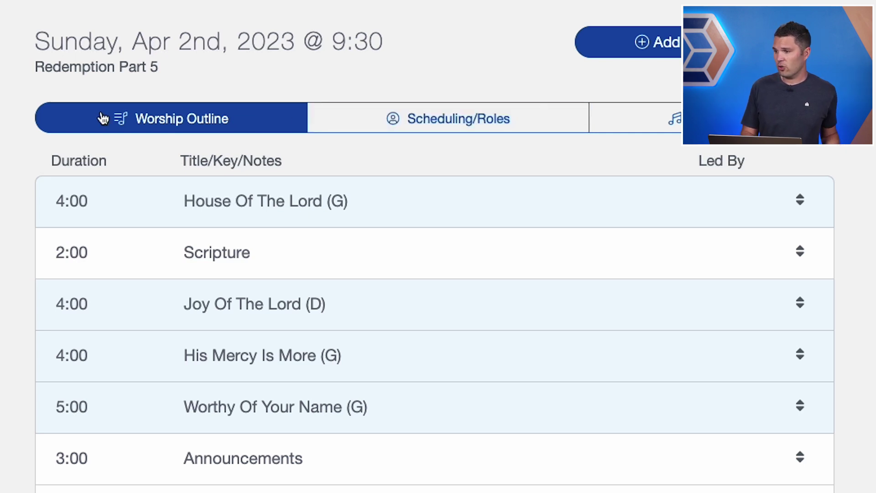
- In Scheduling/Roles, start Add People / Roles, browse the Roles and Names options, then return to Teams
{"action": "left_click", "coordinate": [540, 118]}
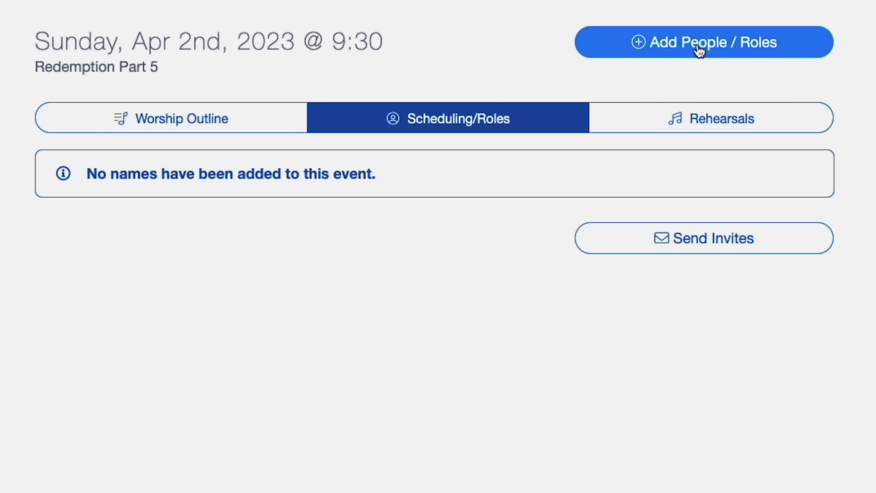
{"action": "left_click", "coordinate": [699, 49]}
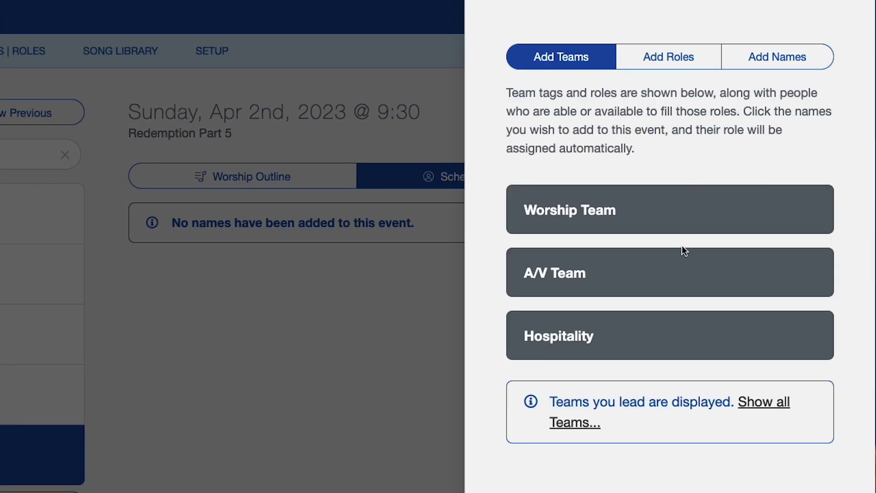
{"action": "left_click", "coordinate": [680, 56]}
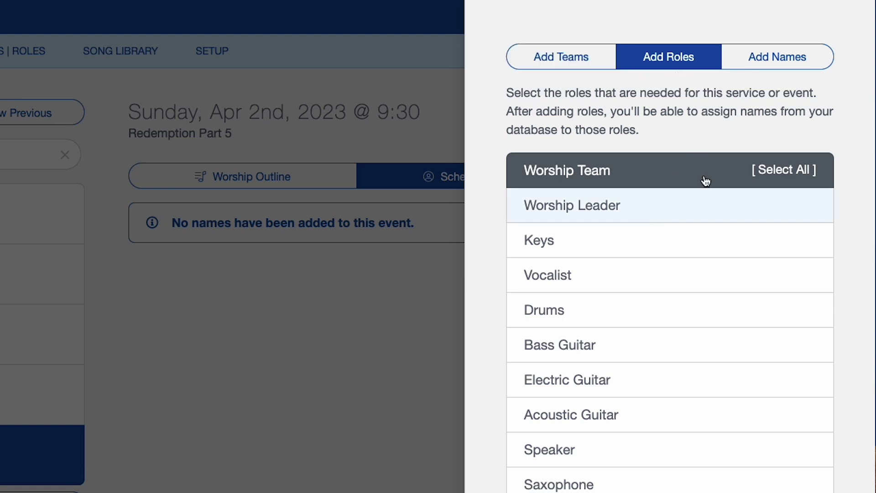
{"action": "left_click", "coordinate": [798, 59]}
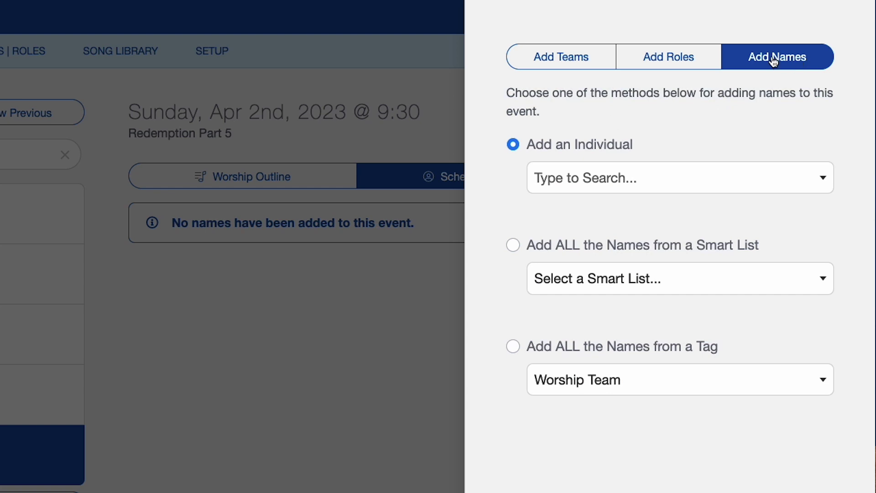
{"action": "left_click", "coordinate": [577, 63]}
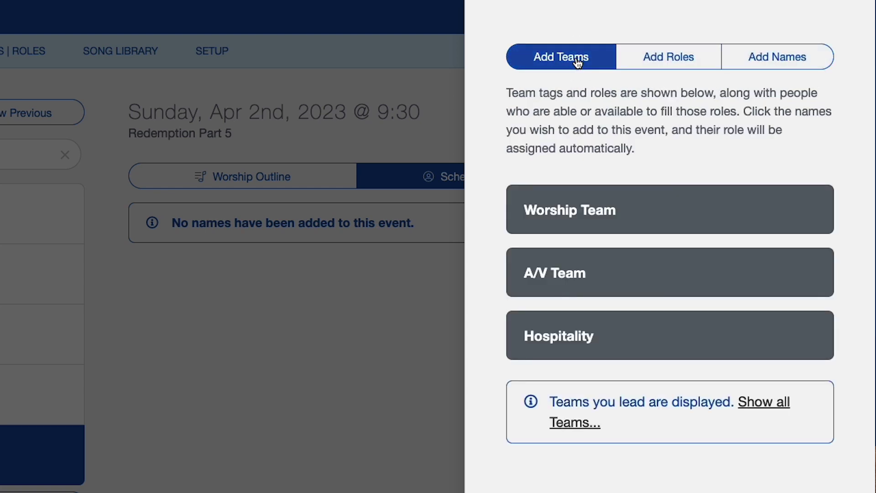
- Expand Worship Team and check two Worship Leaders, a Keys player and a Vocalist
{"action": "left_click", "coordinate": [574, 215]}
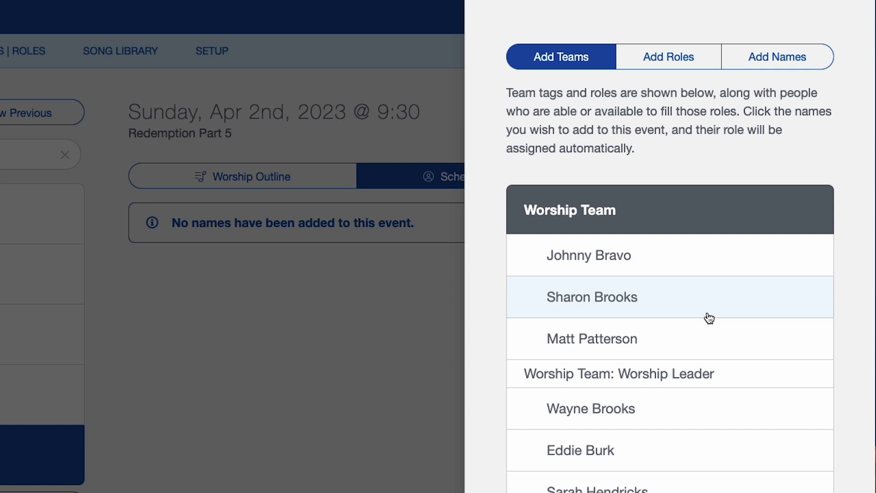
{"action": "scroll", "coordinate": [709, 318], "scroll_direction": "down", "scroll_amount": 5}
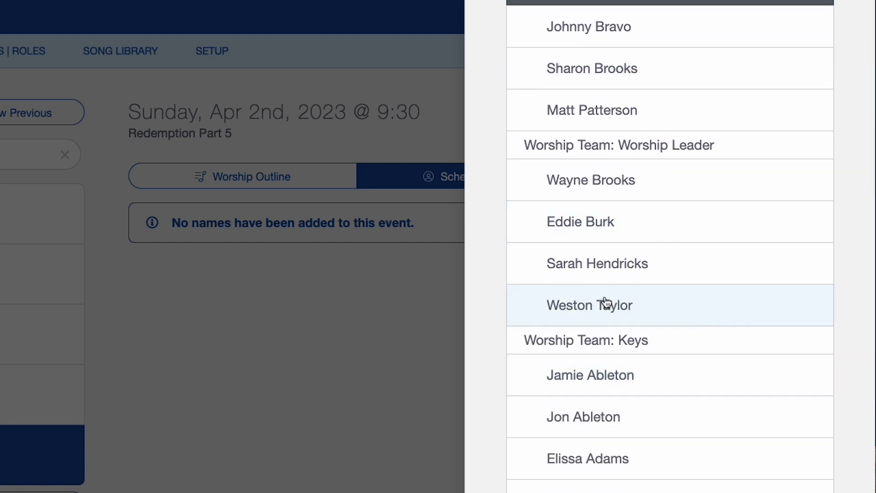
{"action": "left_click", "coordinate": [603, 272]}
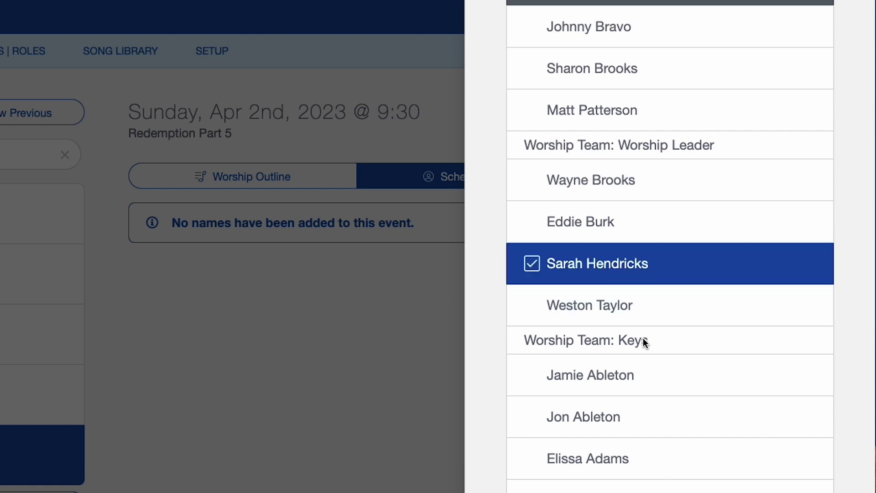
{"action": "scroll", "coordinate": [643, 339], "scroll_direction": "down", "scroll_amount": 2}
{"action": "left_click", "coordinate": [611, 107]}
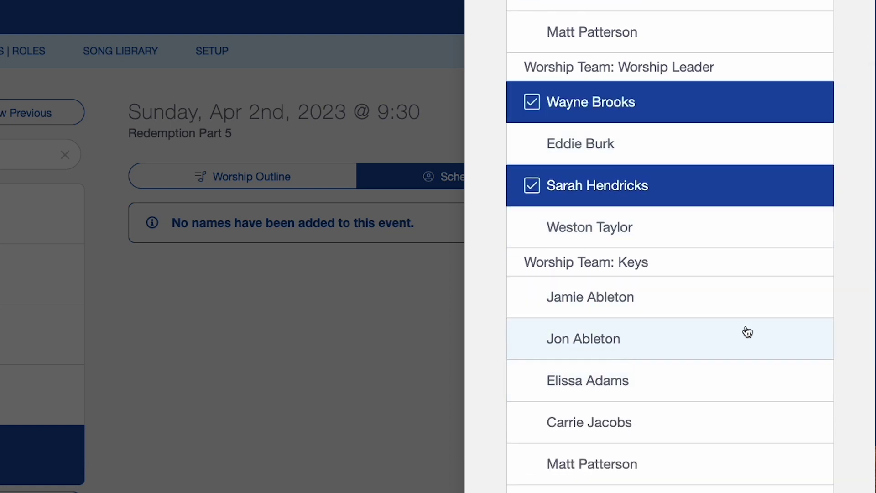
{"action": "left_click", "coordinate": [651, 300]}
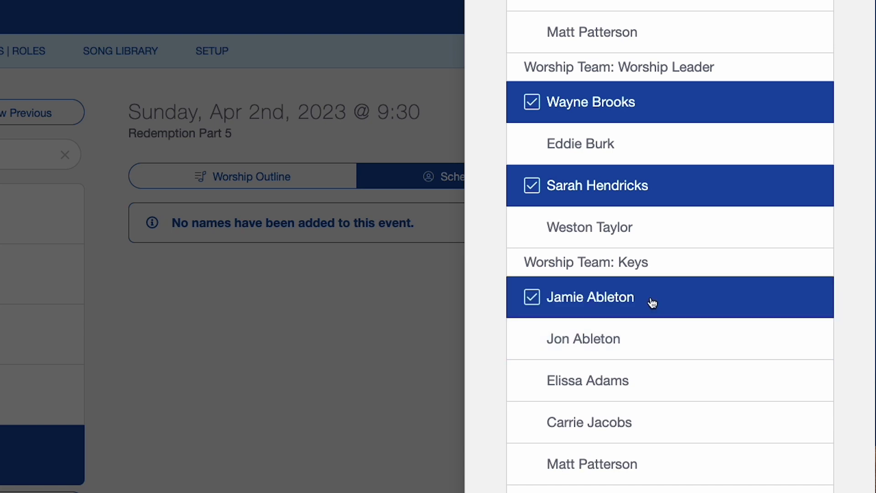
{"action": "scroll", "coordinate": [652, 303], "scroll_direction": "down", "scroll_amount": 1}
{"action": "scroll", "coordinate": [652, 302], "scroll_direction": "down", "scroll_amount": 5}
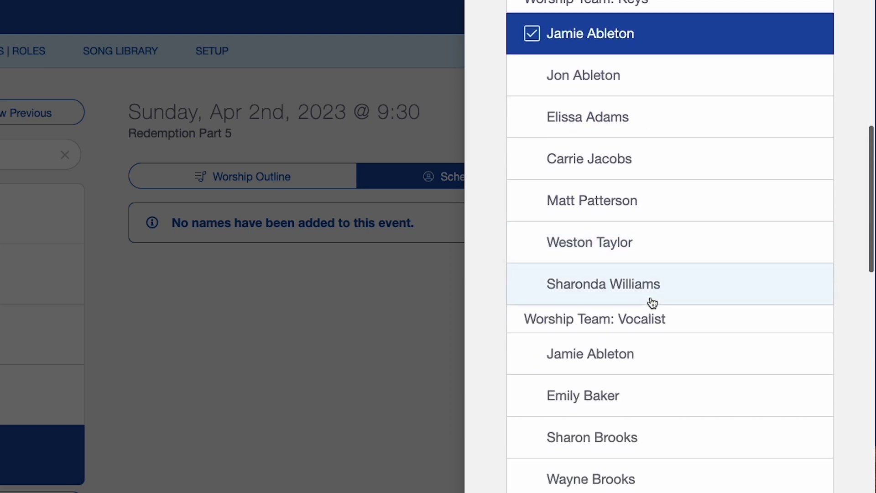
{"action": "left_click", "coordinate": [603, 397]}
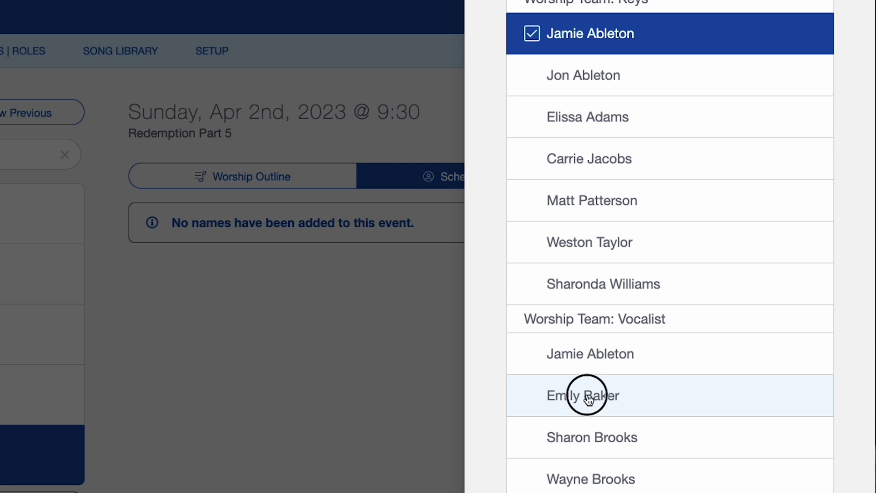
- Check Worship Team members for Drums, Bass Guitar, Electric Guitar and Speaker
{"action": "scroll", "coordinate": [589, 398], "scroll_direction": "down", "scroll_amount": 7}
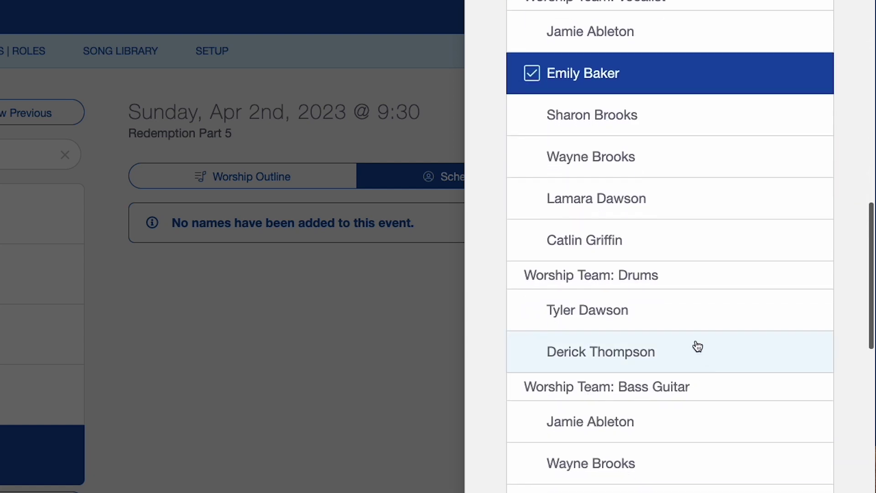
{"action": "left_click", "coordinate": [637, 316]}
{"action": "scroll", "coordinate": [638, 317], "scroll_direction": "down", "scroll_amount": 1}
{"action": "scroll", "coordinate": [638, 319], "scroll_direction": "down", "scroll_amount": 4}
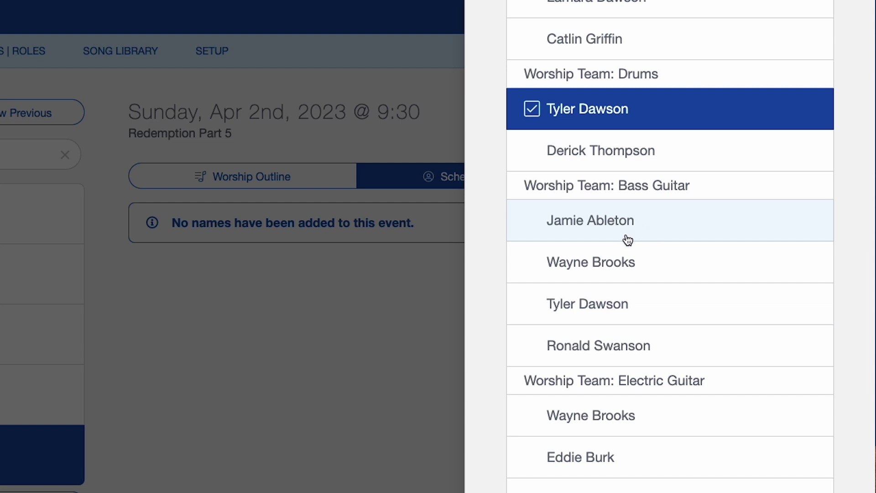
{"action": "left_click", "coordinate": [614, 265]}
{"action": "scroll", "coordinate": [652, 278], "scroll_direction": "down", "scroll_amount": 4}
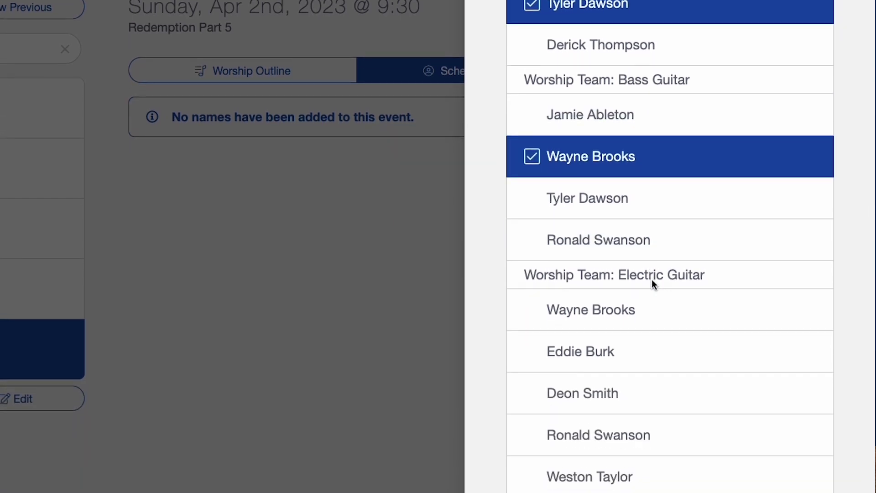
{"action": "left_click", "coordinate": [585, 452]}
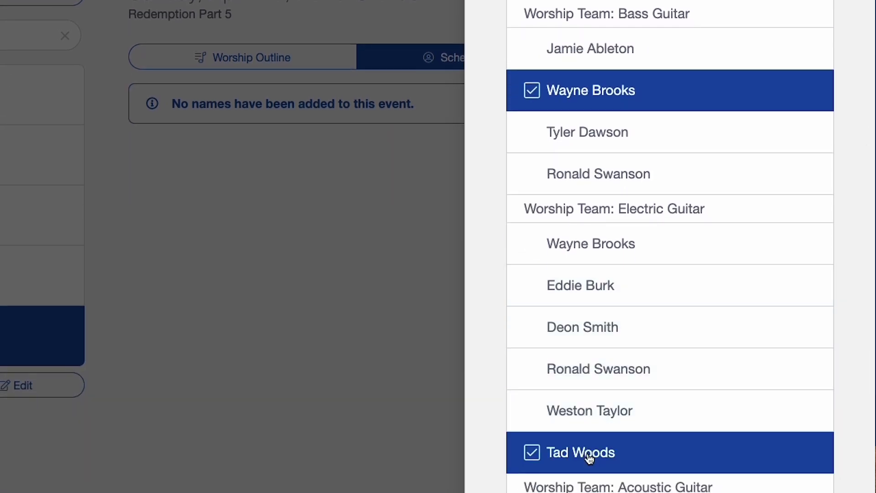
{"action": "scroll", "coordinate": [586, 454], "scroll_direction": "down", "scroll_amount": 5}
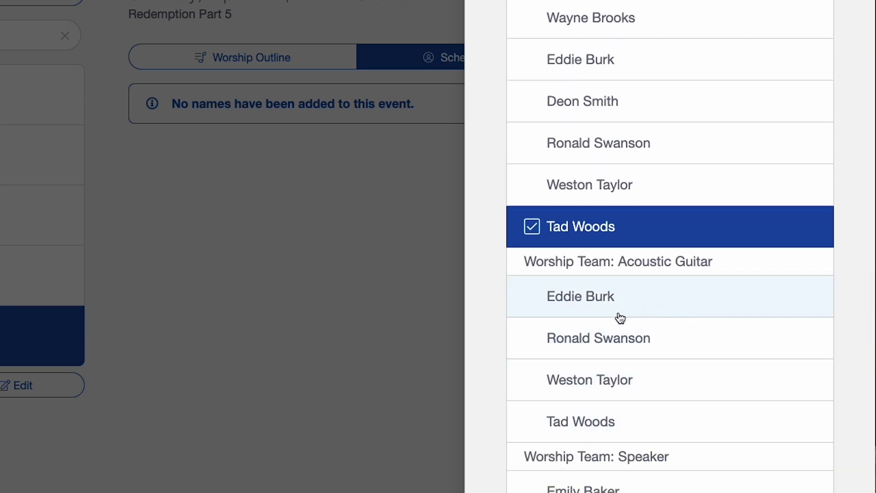
{"action": "scroll", "coordinate": [623, 316], "scroll_direction": "down", "scroll_amount": 6}
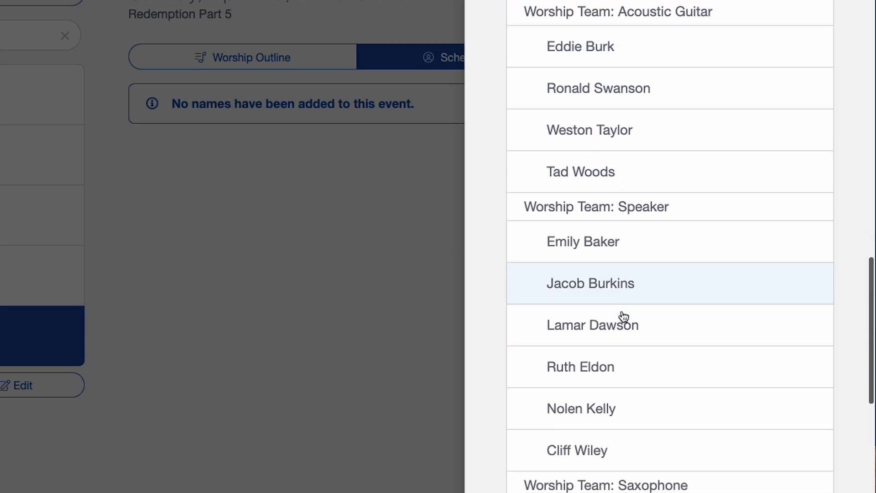
{"action": "scroll", "coordinate": [602, 309], "scroll_direction": "down", "scroll_amount": 1}
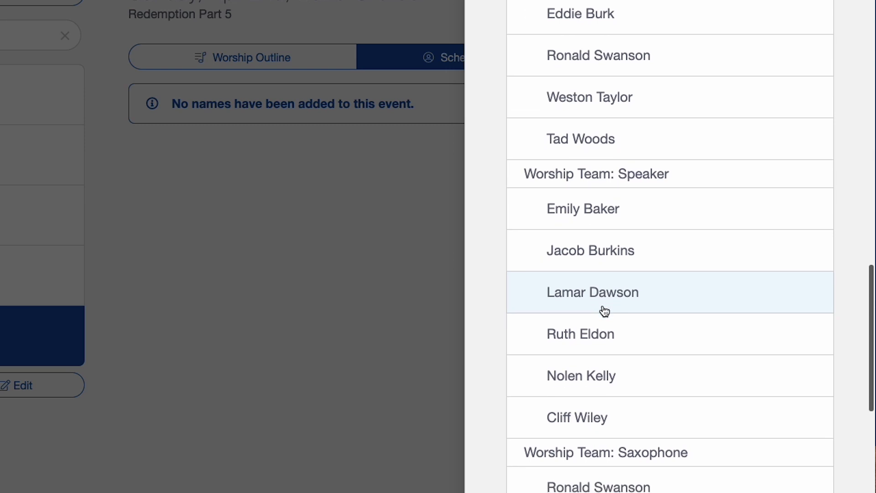
{"action": "left_click", "coordinate": [598, 416]}
{"action": "scroll", "coordinate": [598, 415], "scroll_direction": "down", "scroll_amount": 6}
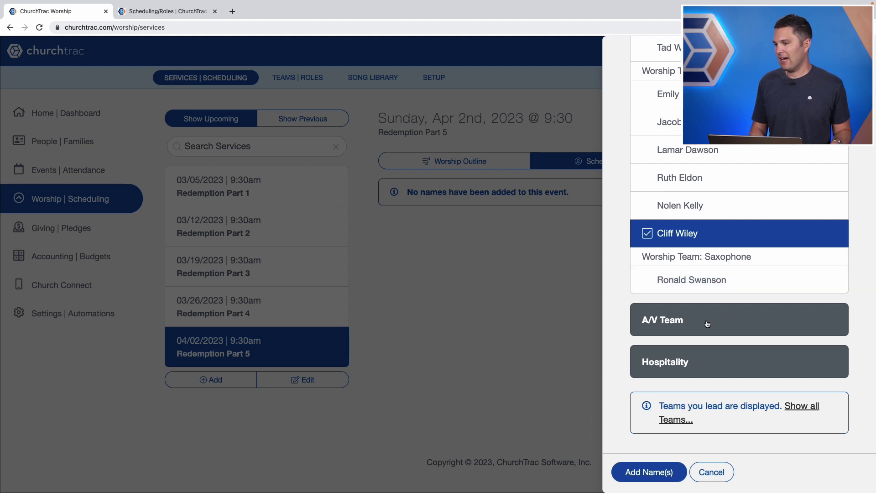
- Peek at A/V Team and Hospitality, show all teams, then add the checked Worship Team people
{"action": "left_click", "coordinate": [682, 321]}
{"action": "left_click", "coordinate": [683, 322]}
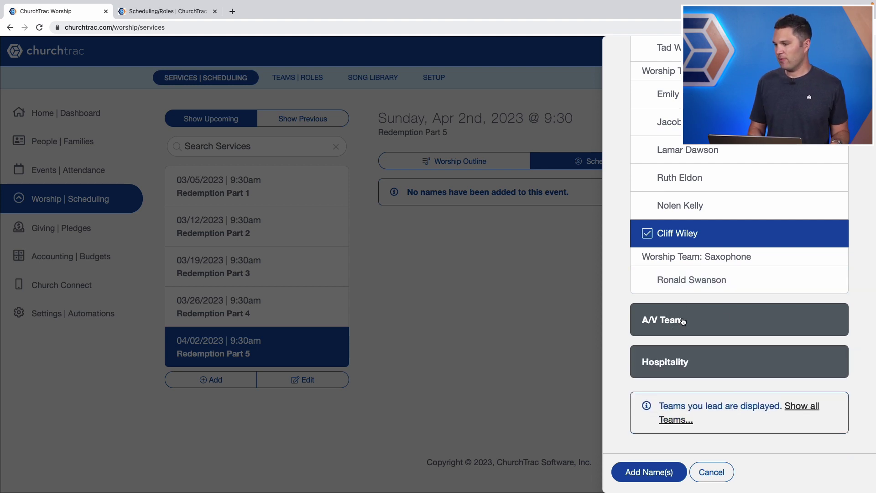
{"action": "scroll", "coordinate": [682, 321], "scroll_direction": "down", "scroll_amount": 1}
{"action": "left_click", "coordinate": [682, 321]}
{"action": "left_click", "coordinate": [683, 274]}
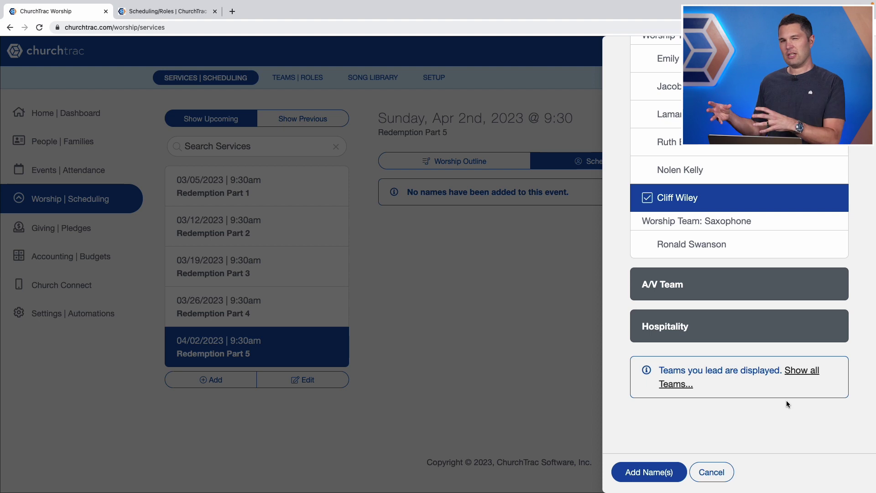
{"action": "left_click", "coordinate": [805, 371]}
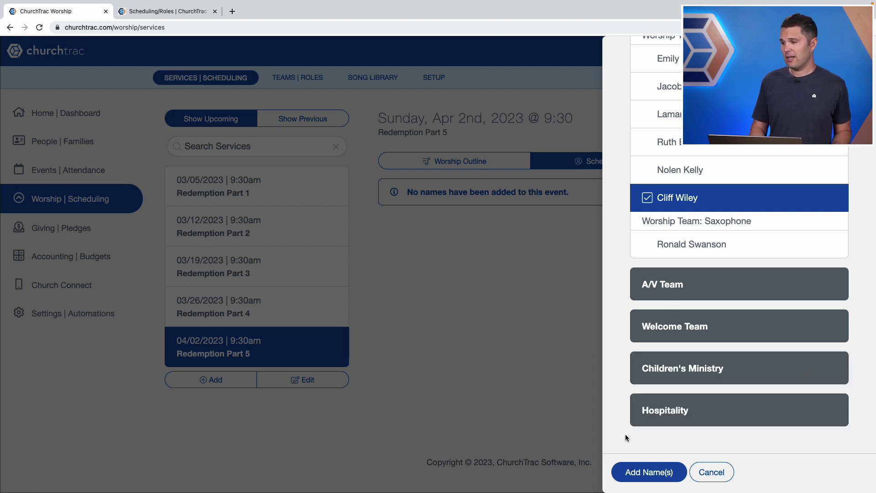
{"action": "left_click", "coordinate": [652, 472]}
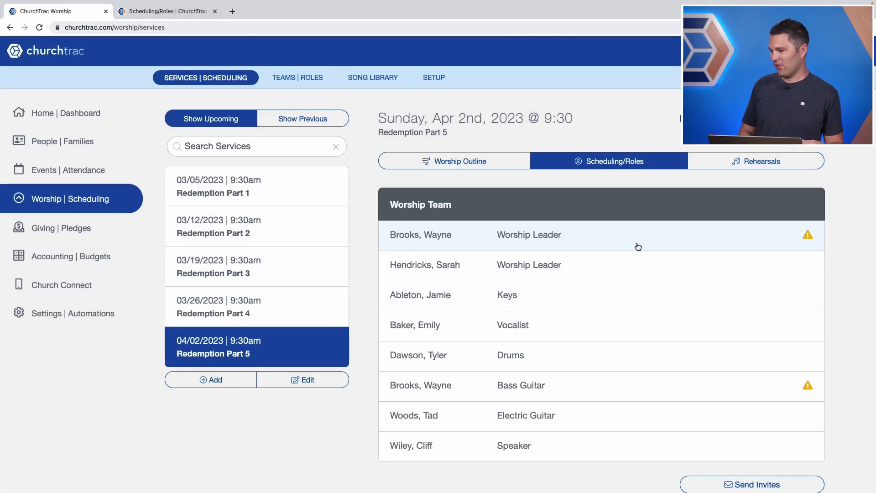
- Remove the double-booked Bass Guitar role from the first worship leader
{"action": "left_click", "coordinate": [612, 382]}
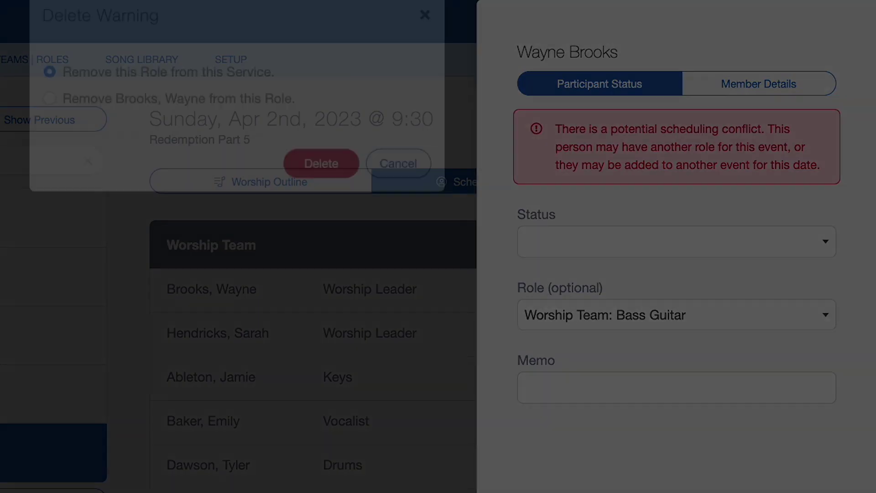
{"action": "left_click", "coordinate": [393, 254]}
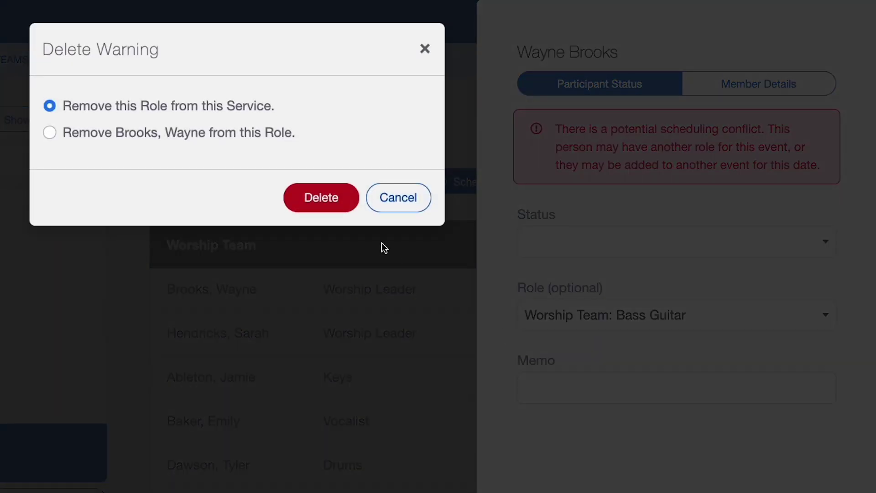
{"action": "left_click", "coordinate": [309, 198]}
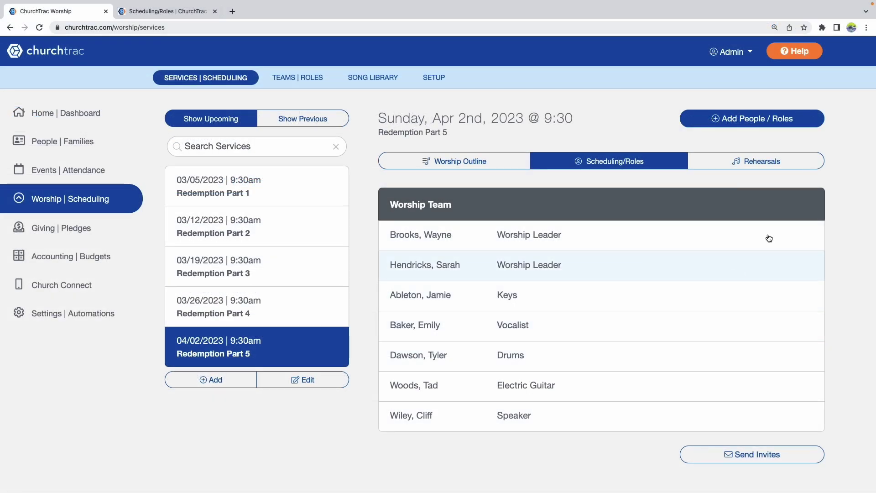
- Add a conflict-free Worship Team member as Bass Guitar for the service
{"action": "left_click", "coordinate": [763, 119]}
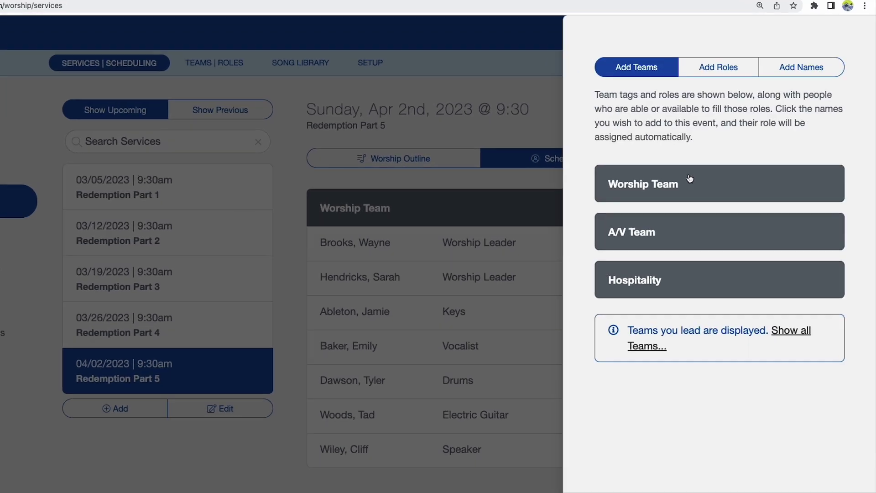
{"action": "left_click", "coordinate": [697, 188]}
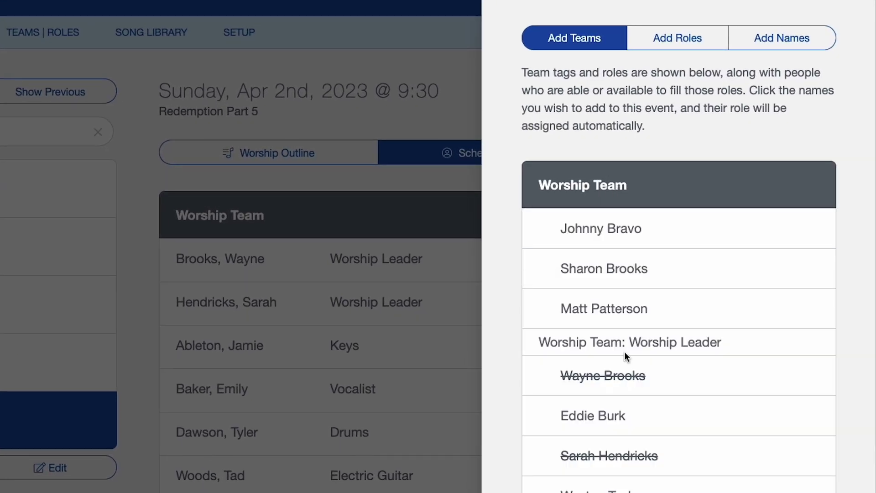
{"action": "scroll", "coordinate": [625, 356], "scroll_direction": "down", "scroll_amount": 15}
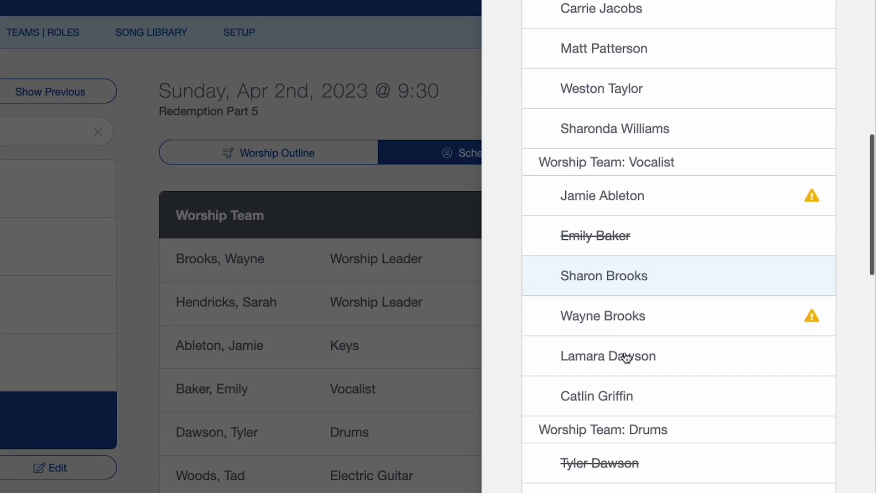
{"action": "scroll", "coordinate": [626, 358], "scroll_direction": "down", "scroll_amount": 10}
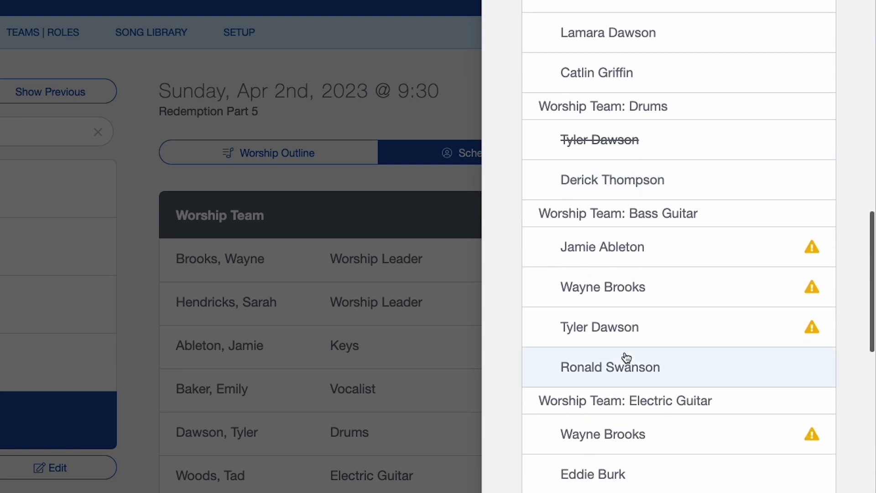
{"action": "left_click", "coordinate": [658, 372]}
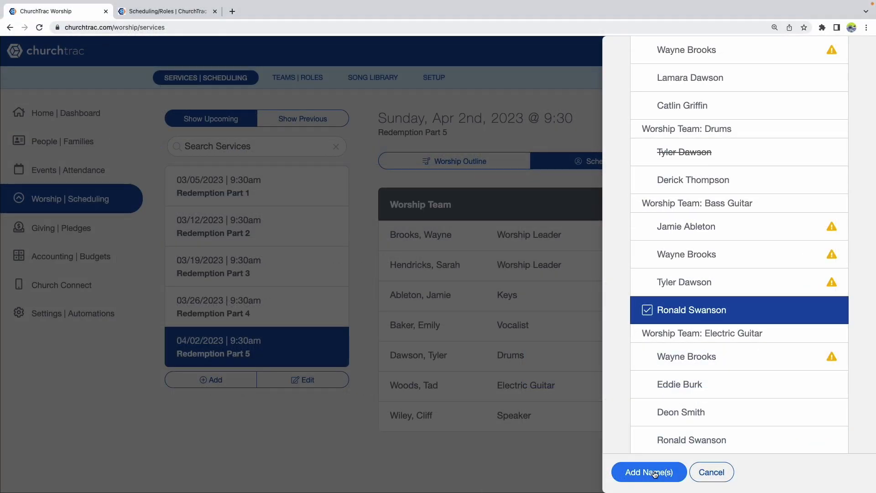
{"action": "left_click", "coordinate": [654, 472]}
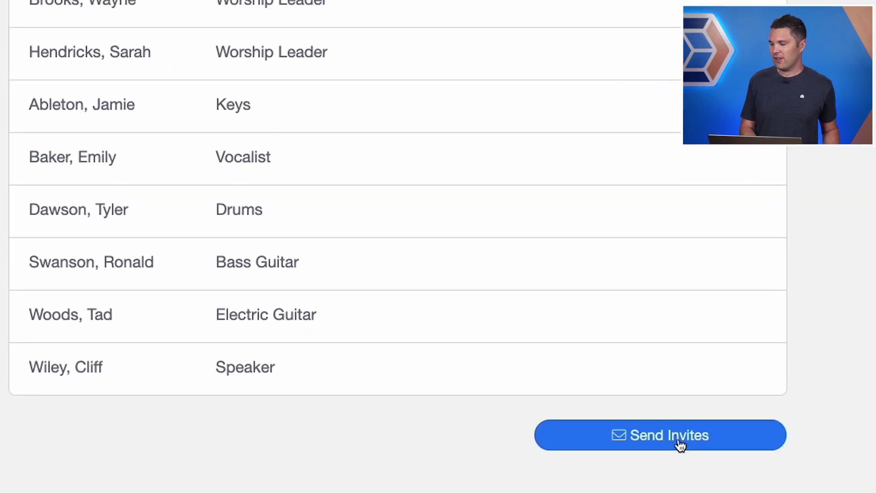
- In Send Invites, select only the Worship Team as recipients
{"action": "left_click", "coordinate": [674, 441]}
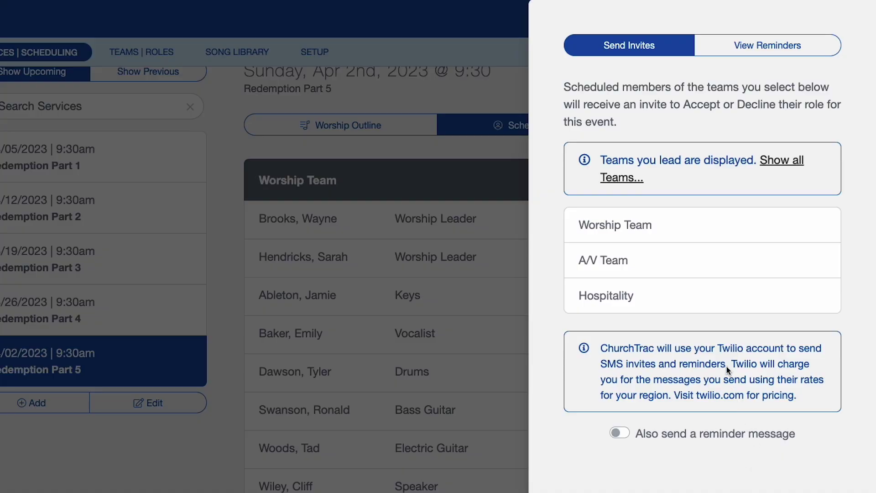
{"action": "left_click", "coordinate": [643, 229]}
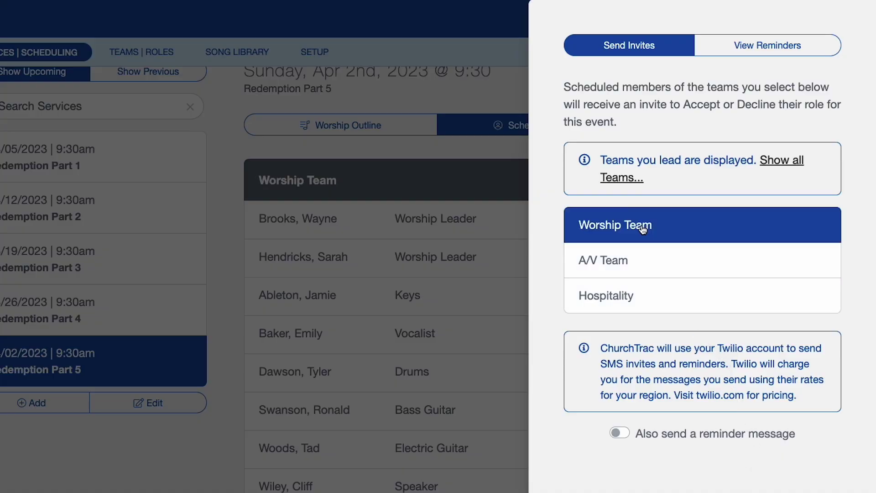
{"action": "left_click", "coordinate": [625, 258]}
{"action": "left_click", "coordinate": [625, 294]}
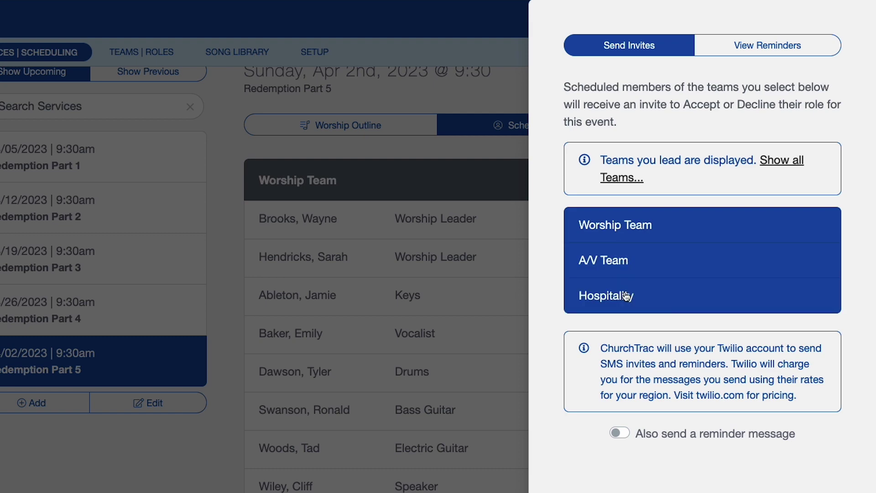
{"action": "left_click", "coordinate": [625, 294]}
{"action": "left_click", "coordinate": [636, 275]}
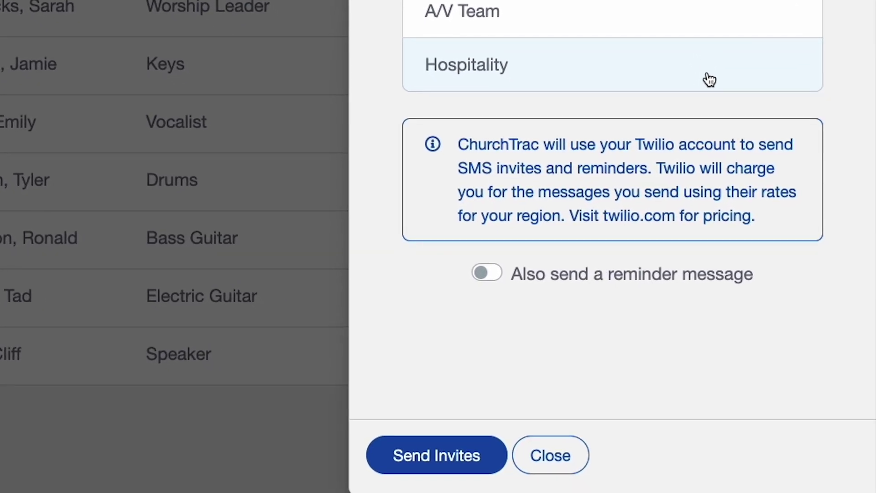
- Turn on the extra reminder message, sent 3 days before the event
{"action": "left_click", "coordinate": [487, 273]}
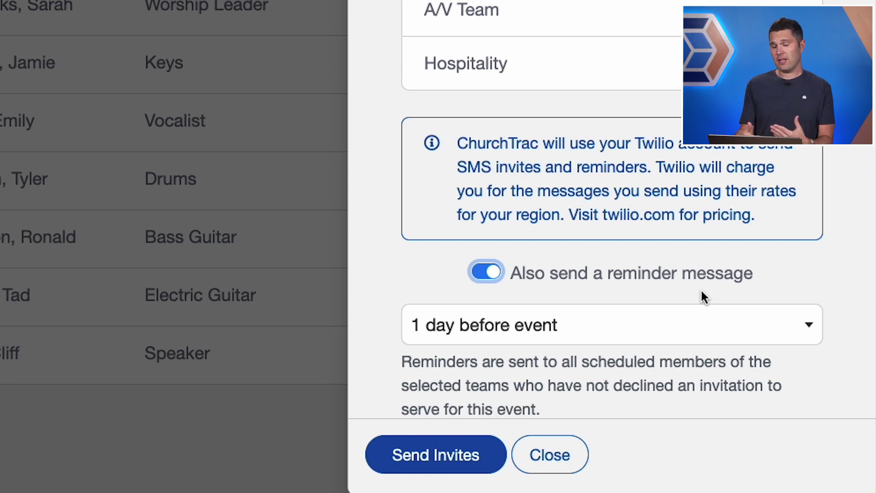
{"action": "left_click", "coordinate": [595, 326]}
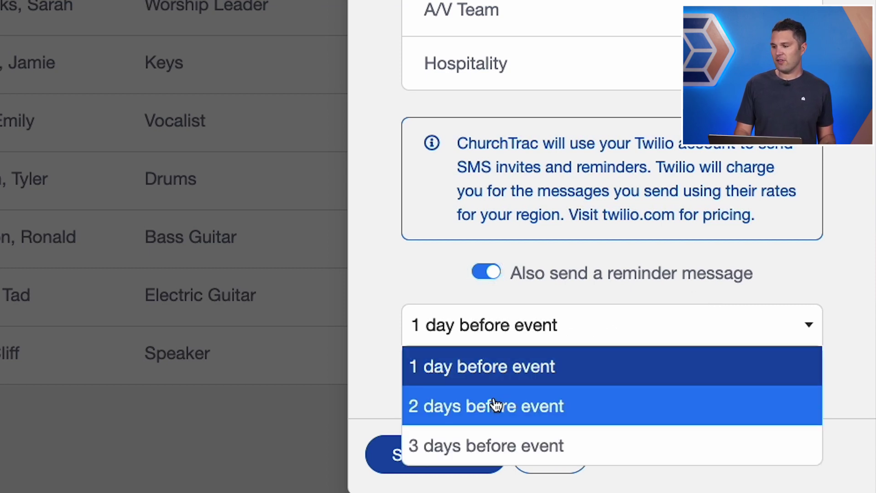
{"action": "left_click", "coordinate": [479, 433]}
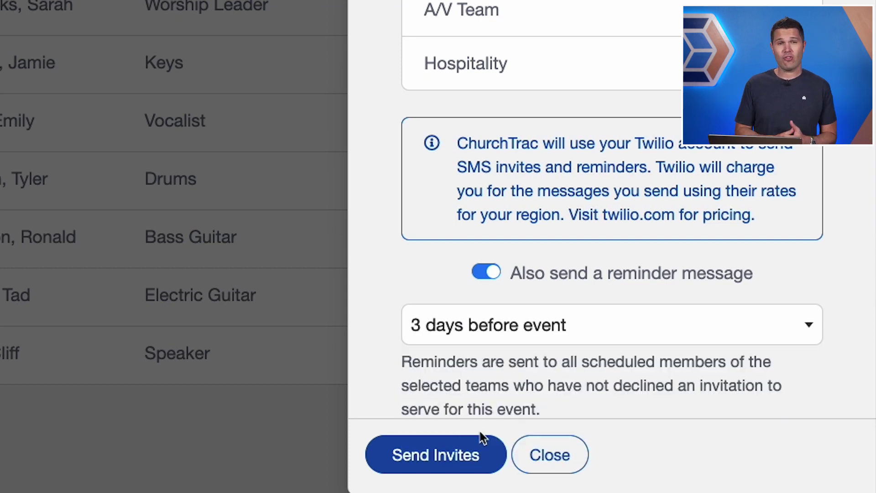
- Scroll through the Send Invites panel to finish with the invite options
{"action": "scroll", "coordinate": [618, 401], "scroll_direction": "down", "scroll_amount": 3}
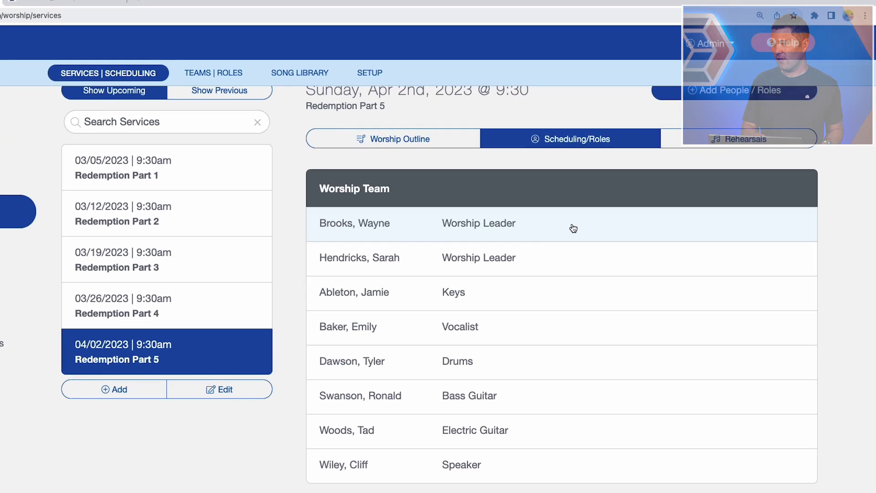
- Set the first worship leader's participant status to Accepted and close the details panel
{"action": "left_click", "coordinate": [611, 213]}
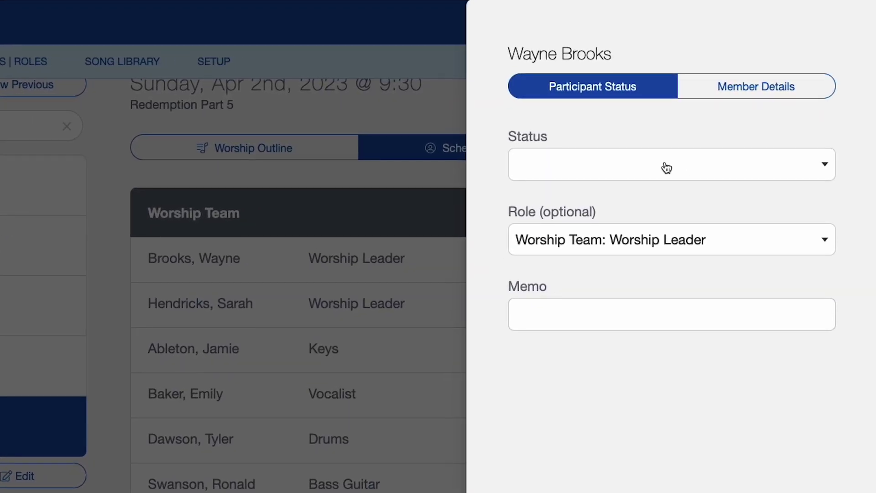
{"action": "left_click", "coordinate": [666, 168]}
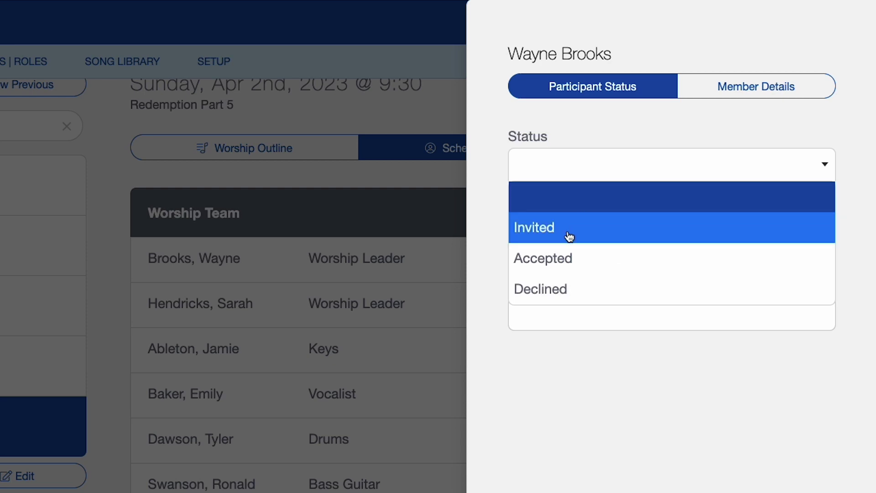
{"action": "left_click", "coordinate": [558, 259]}
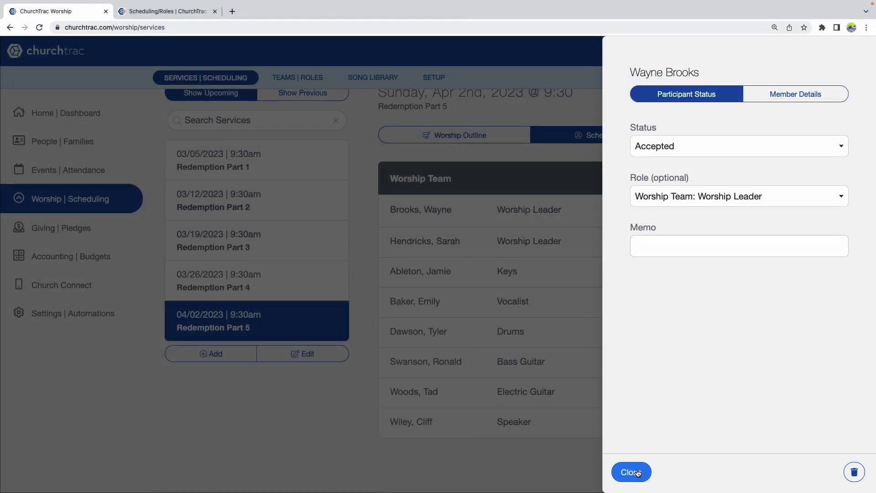
{"action": "left_click", "coordinate": [632, 472]}
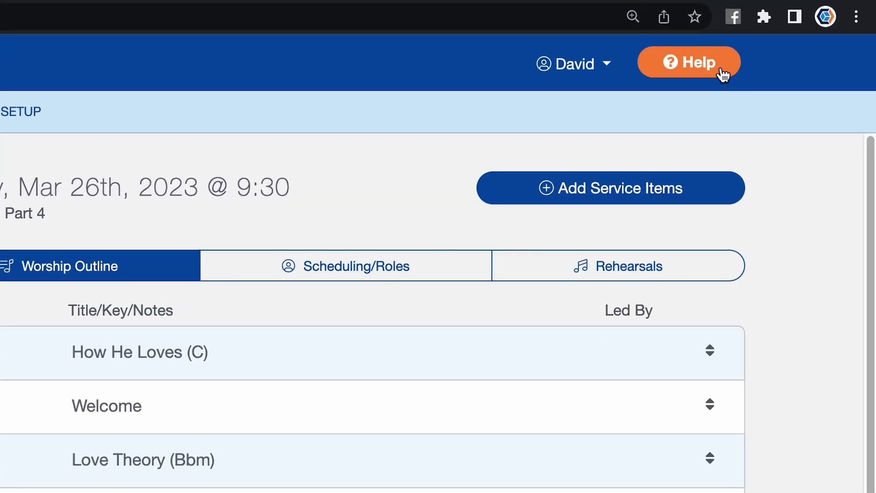
- Open the ChurchTrac support page from Help and scroll through its help topics
{"action": "left_click", "coordinate": [723, 74]}
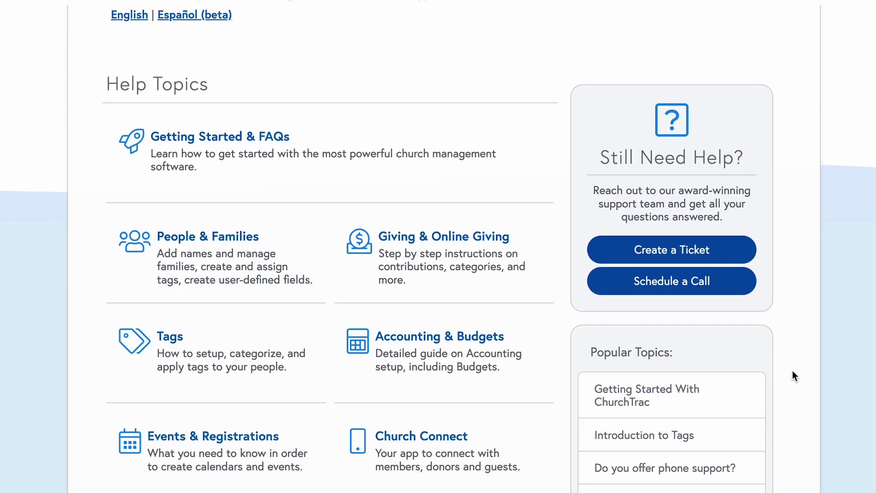
{"action": "scroll", "coordinate": [792, 370], "scroll_direction": "down", "scroll_amount": 2}
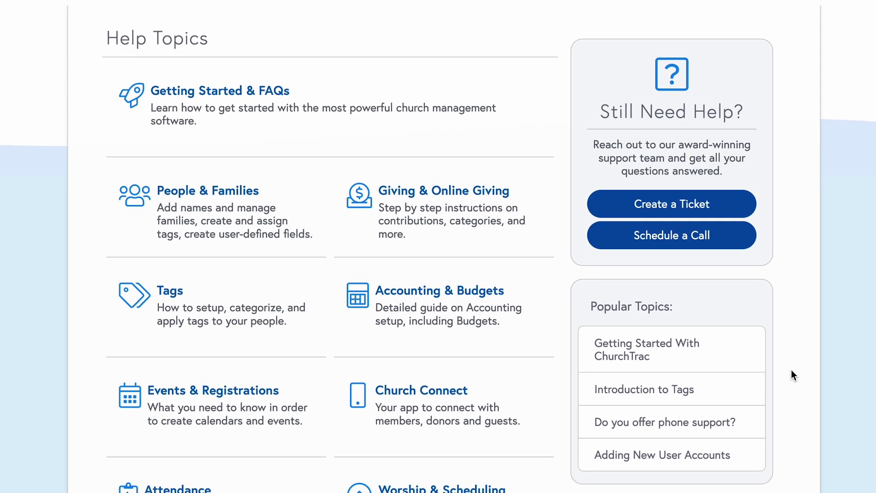
{"action": "scroll", "coordinate": [791, 369], "scroll_direction": "down", "scroll_amount": 3}
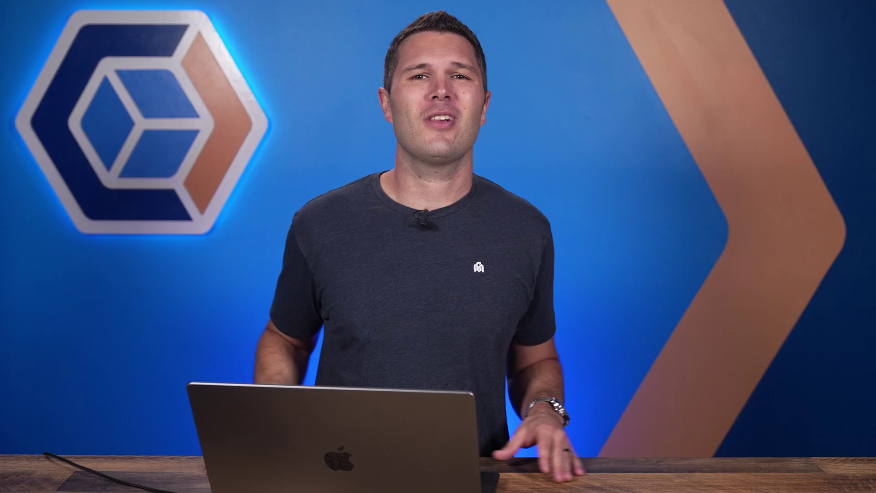